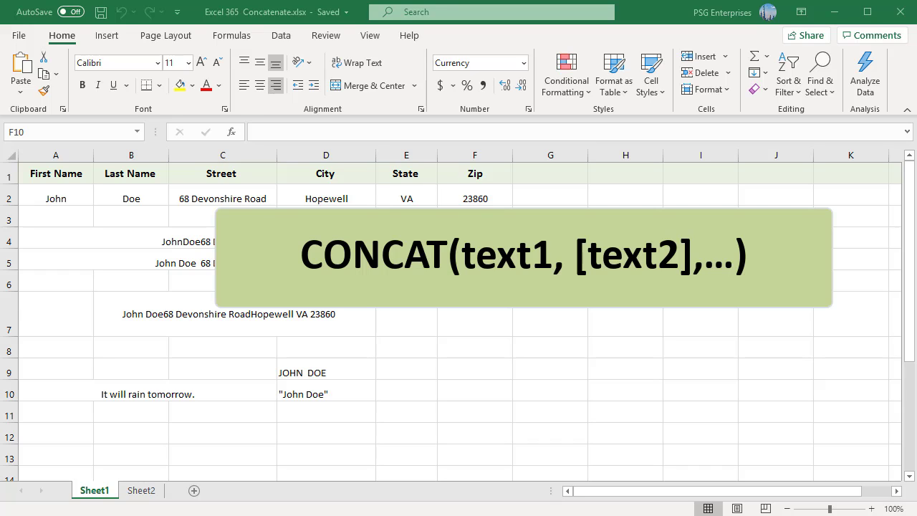
- Confirm the A10 CONCAT formula so it displays "It will rain tomorrow."
double_click(249, 393)
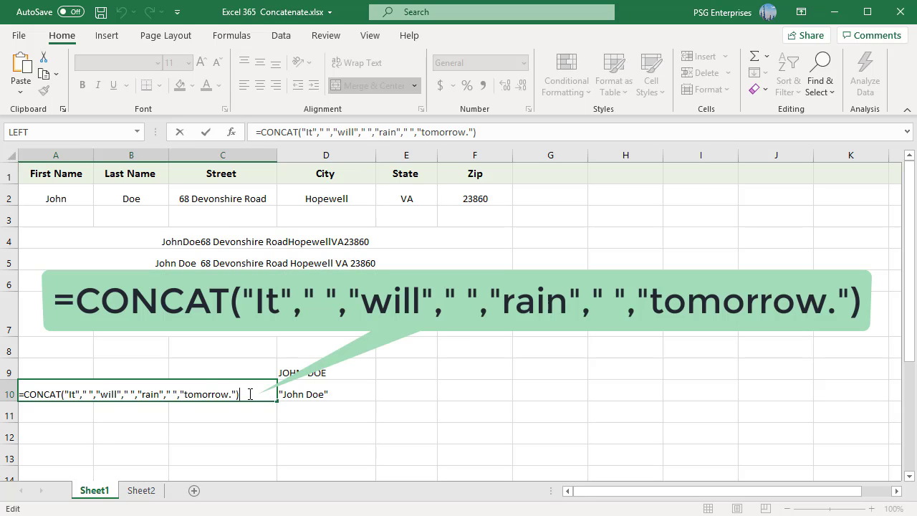
key(Return)
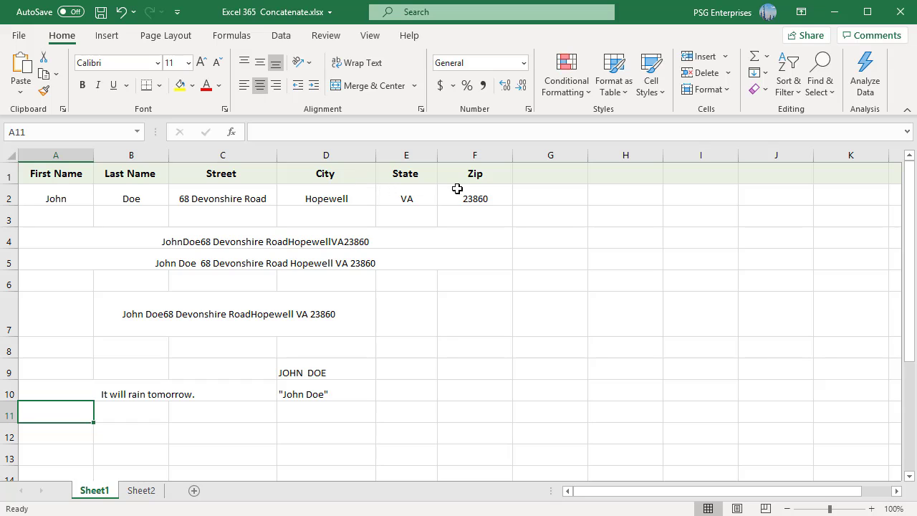
- Confirm =CONCAT(A2,B2,C2,D2,E2,F2) in merged cell A4 to join the row-2 fields unspaced
double_click(398, 242)
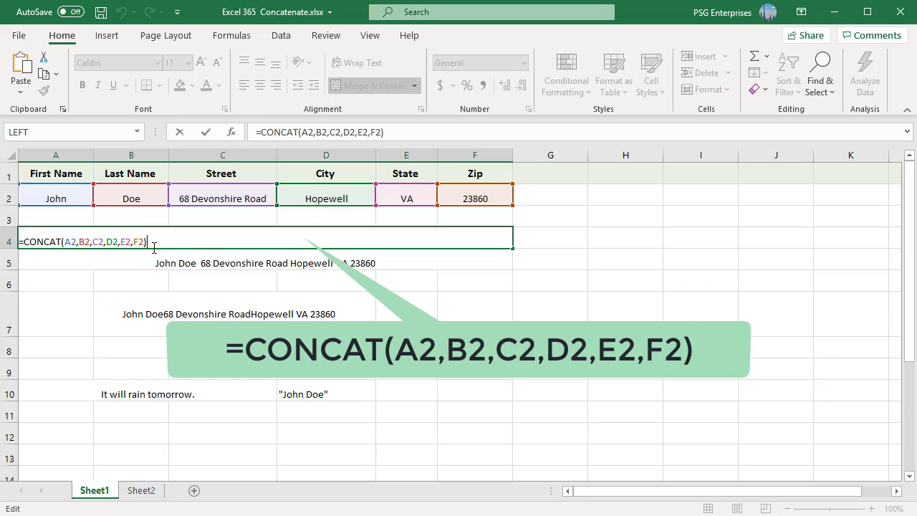
key(ctrl+Return)
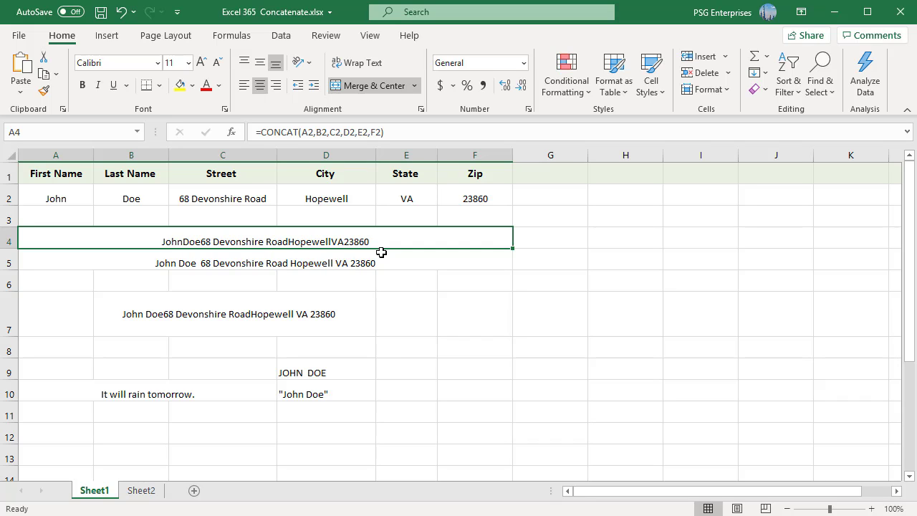
- Review and confirm A5's CONCAT formula that puts " " separators between the row-2 address fields
click(380, 262)
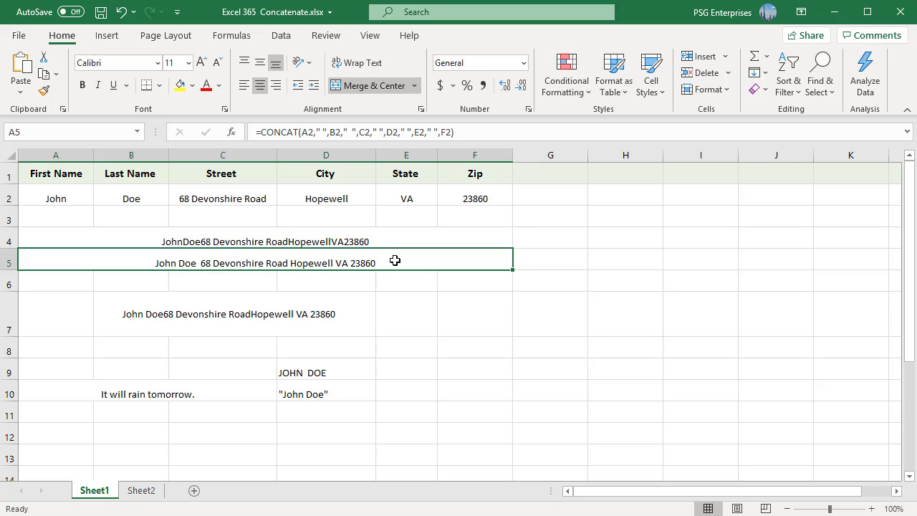
double_click(394, 261)
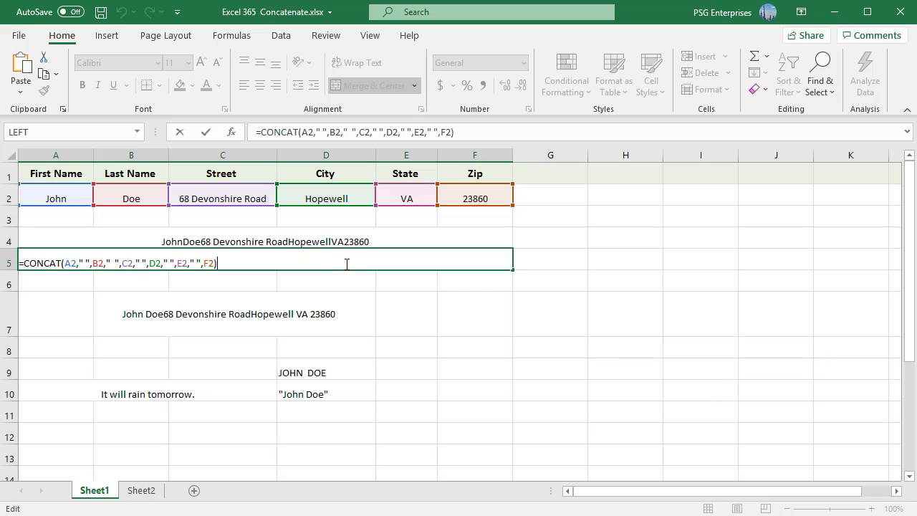
key(Escape)
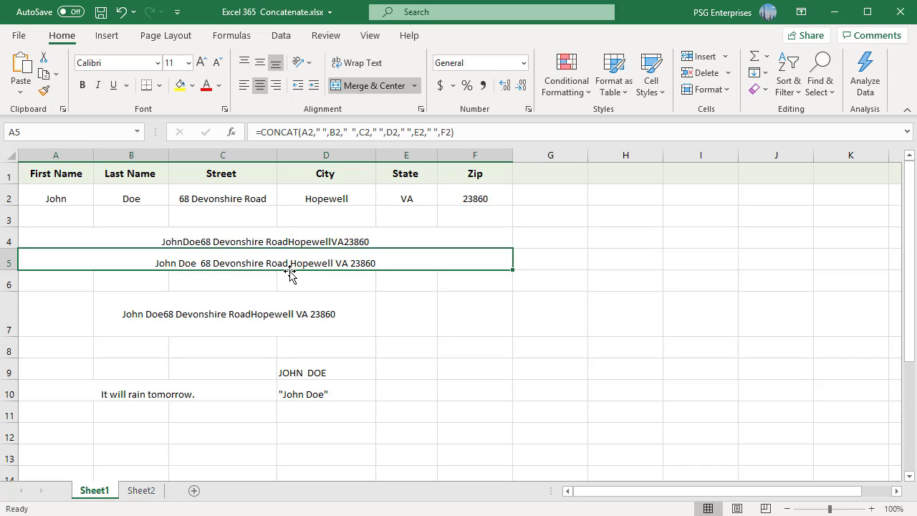
- Confirm B7's CONCAT formula using CHAR(10) breaks between name, street and city-state-zip
click(350, 314)
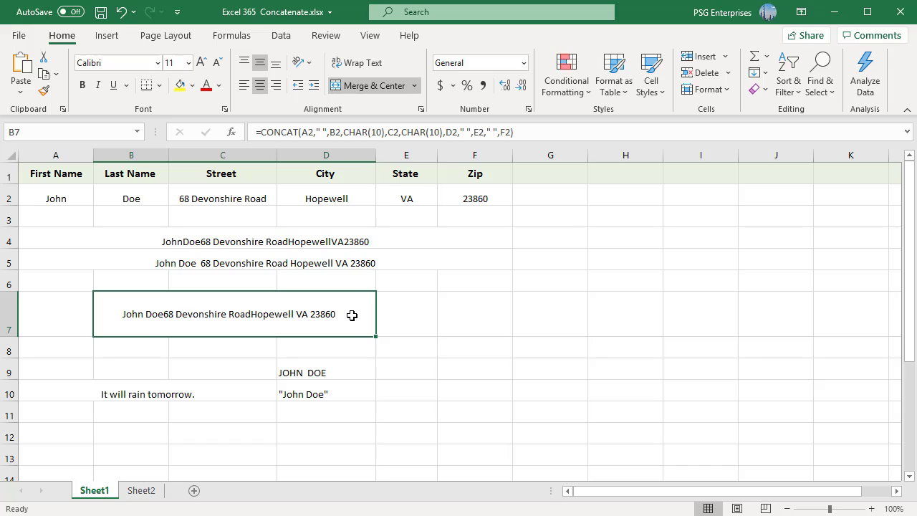
double_click(352, 315)
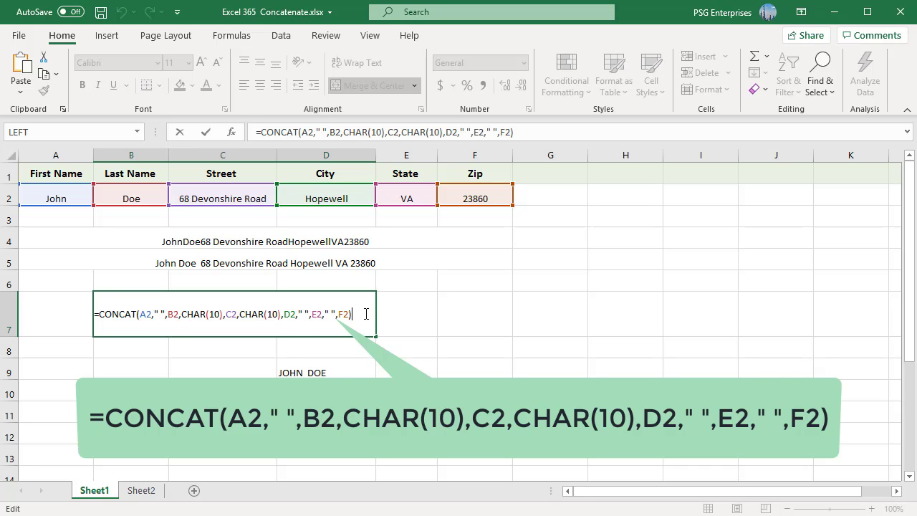
key(ctrl+Return)
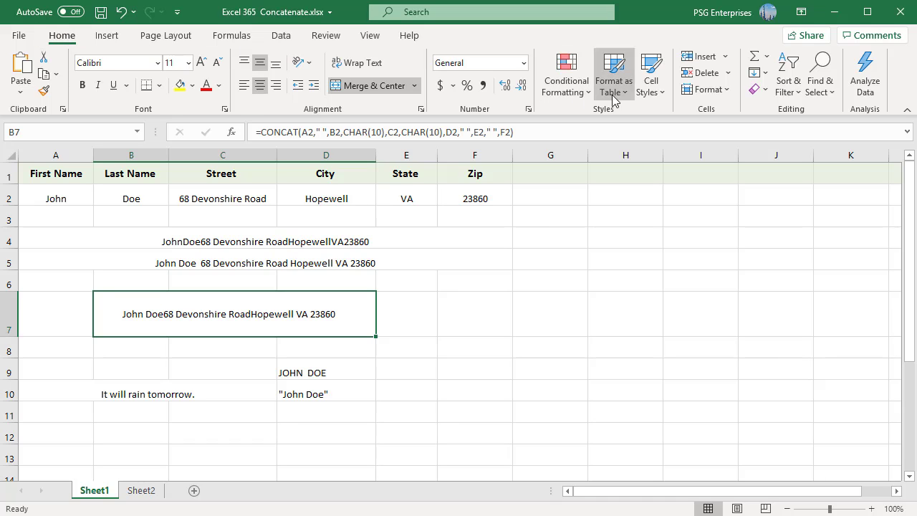
- Turn on Wrap text for B7 in Format Cells Alignment so the address spans three lines
click(727, 91)
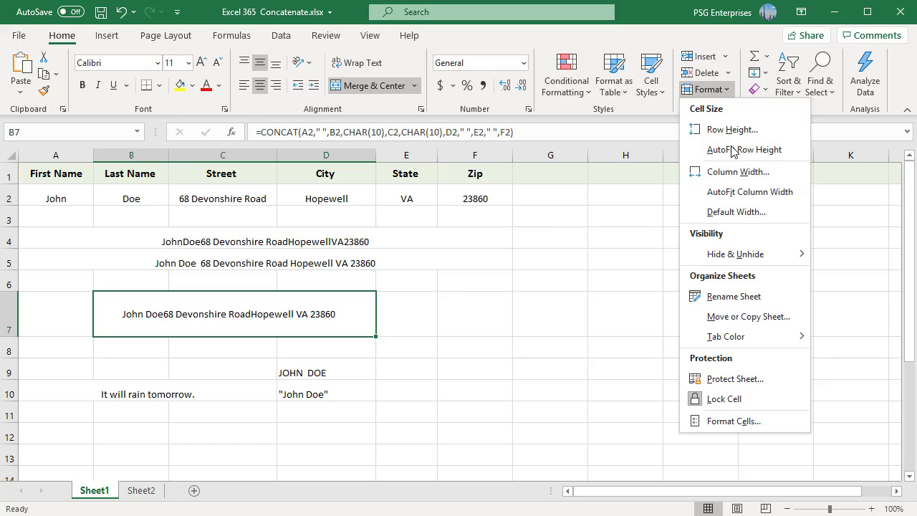
click(733, 421)
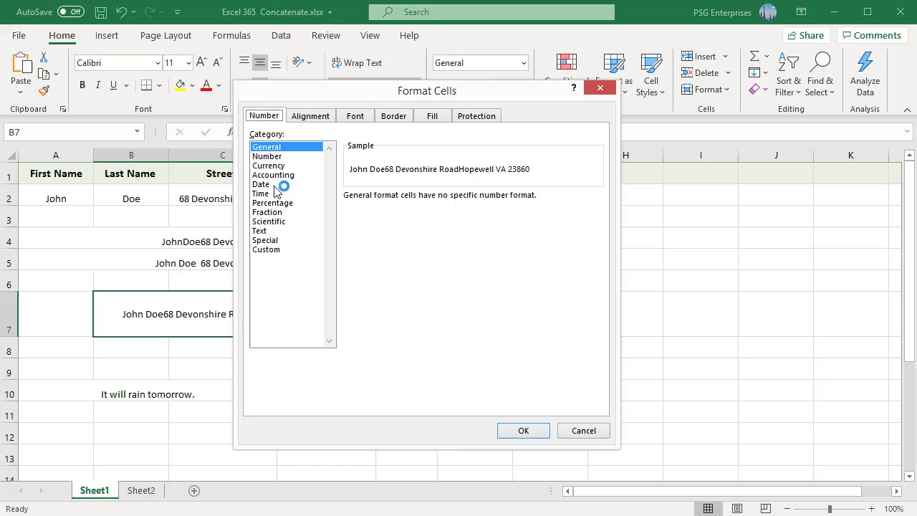
click(320, 117)
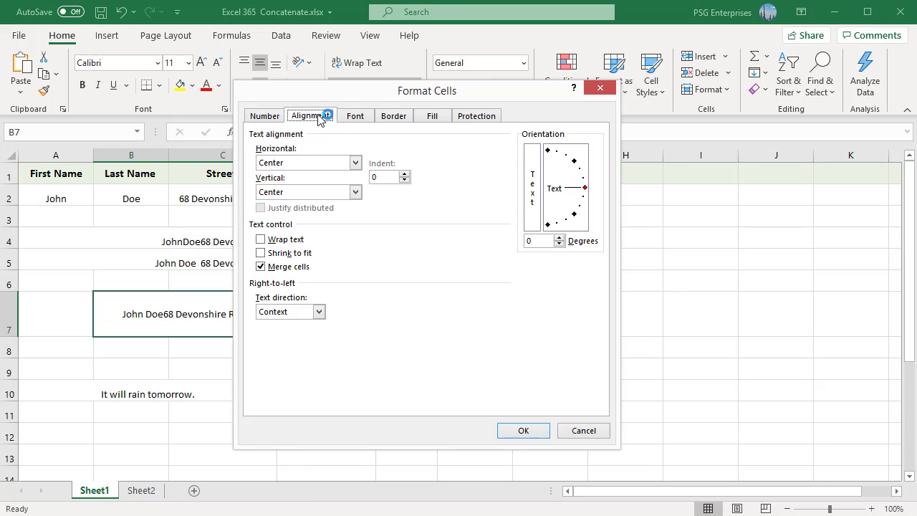
click(260, 239)
click(523, 431)
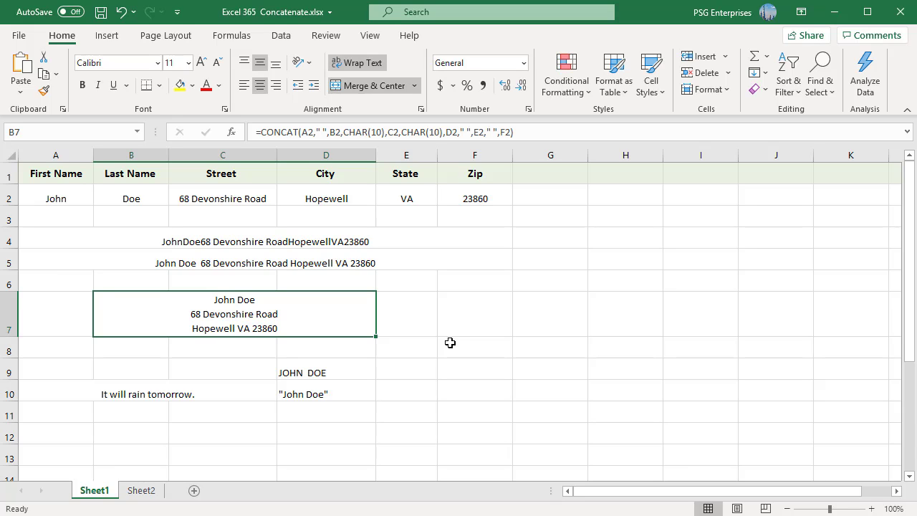
- Confirm the D10 formula that wraps the name in quotes as "John Doe"
click(357, 394)
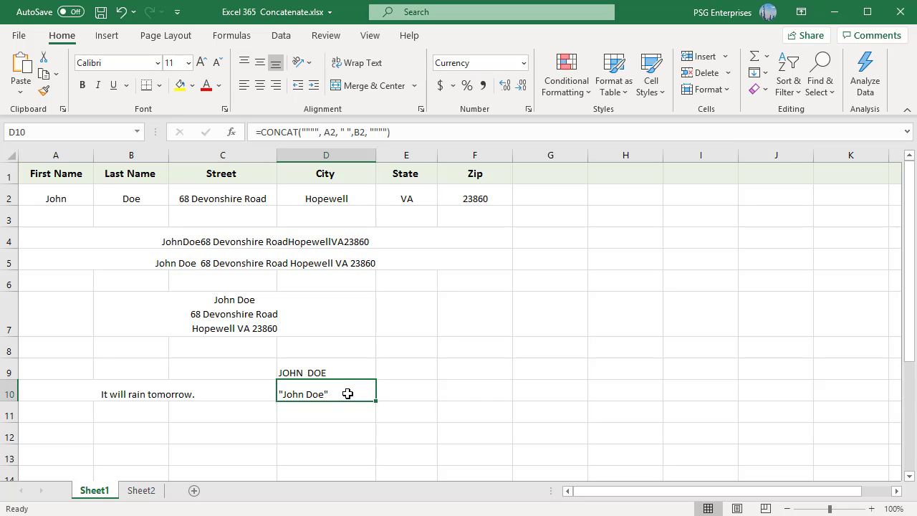
double_click(347, 394)
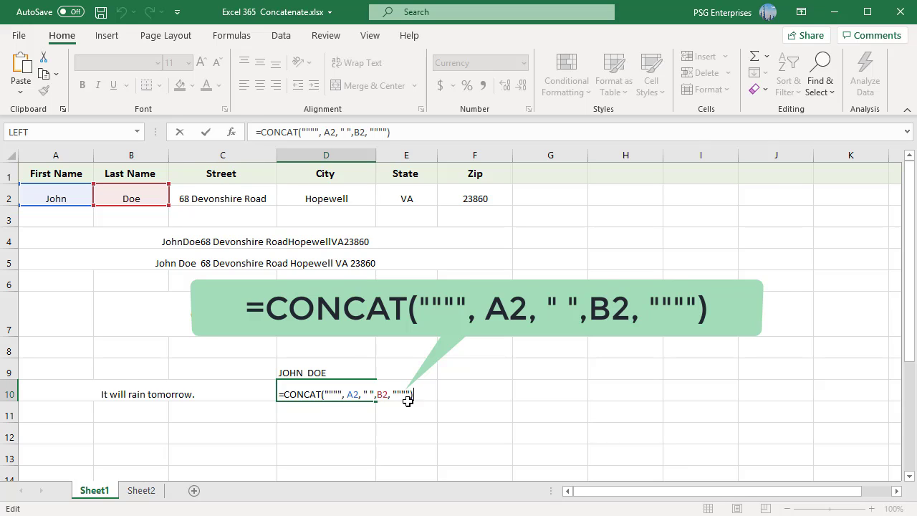
key(ctrl+Return)
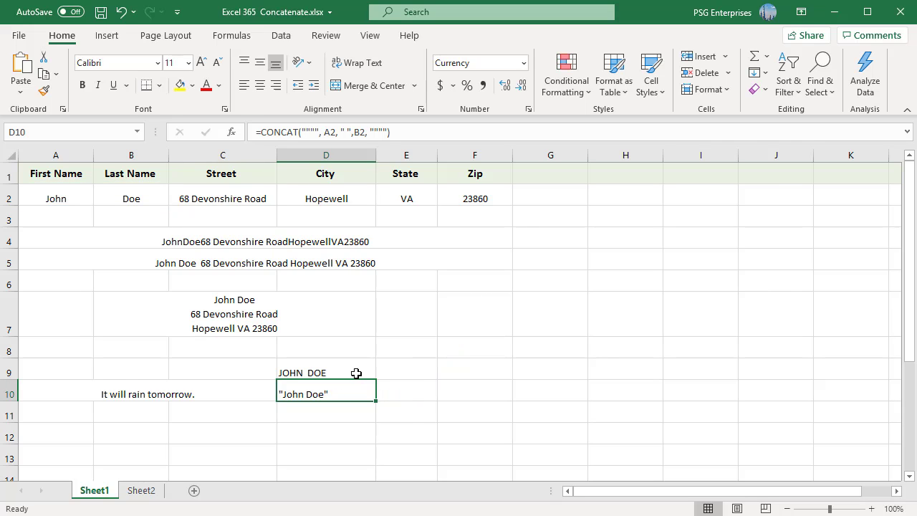
- Confirm the uppercase JOHN DOE formula in D9, then move to Sheet2
click(356, 372)
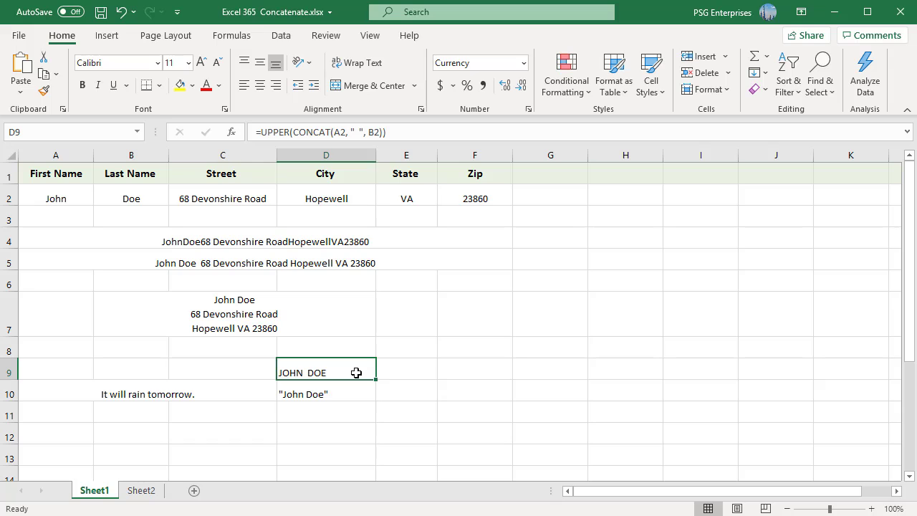
double_click(356, 372)
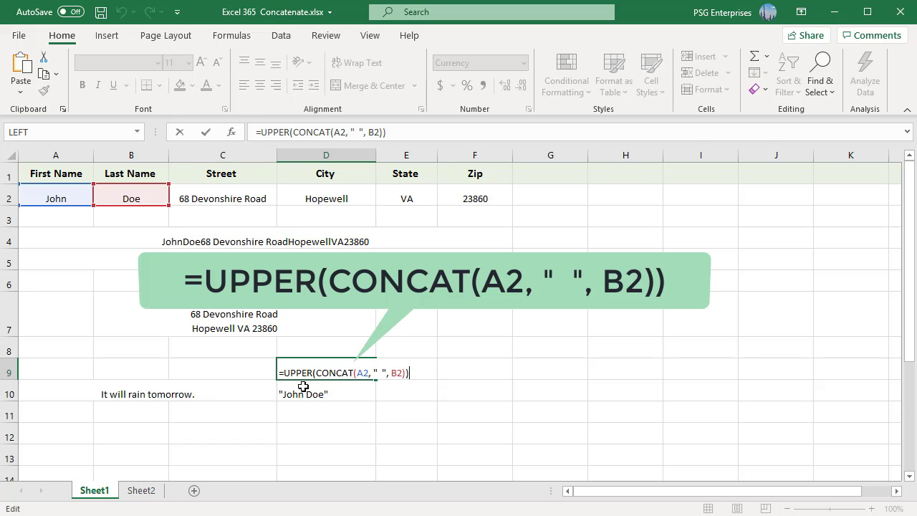
key(ctrl+Return)
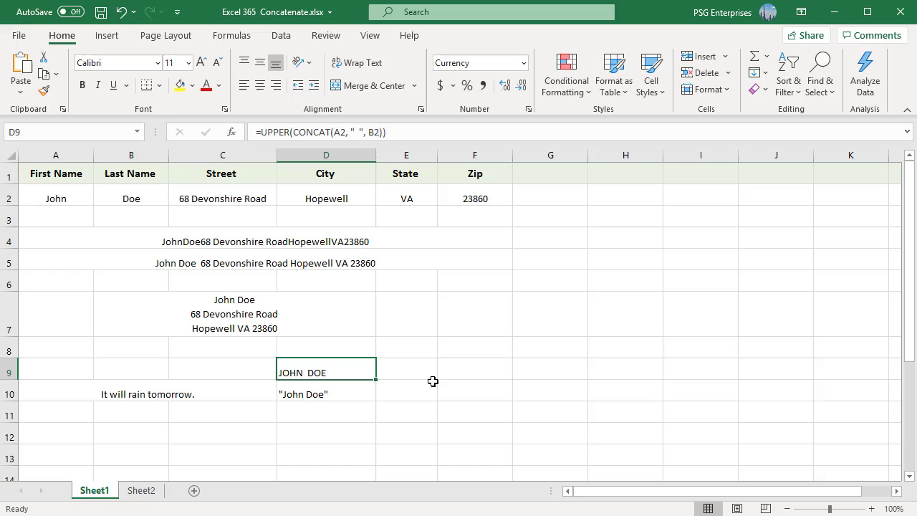
click(141, 491)
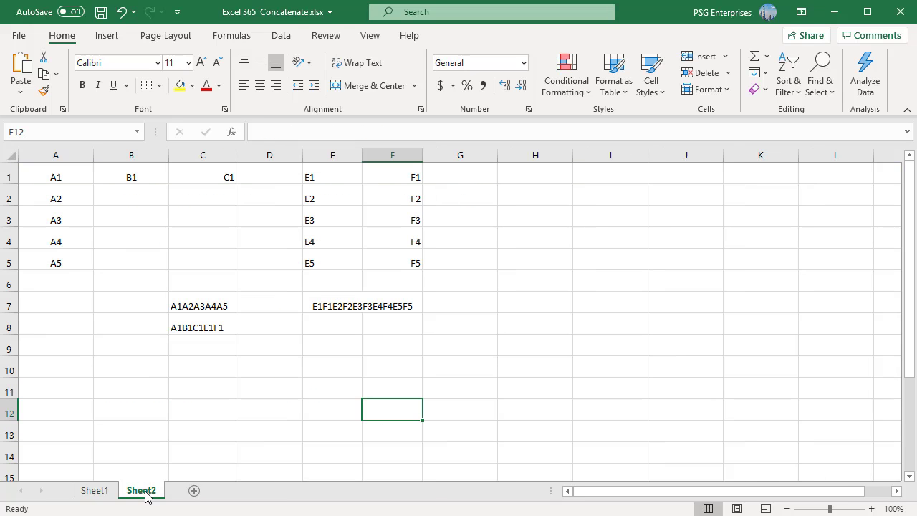
- Confirm =CONCAT(A:A) in C7, =CONCAT(1:1) in C8 and =CONCAT(E1:F5) in E7
double_click(234, 310)
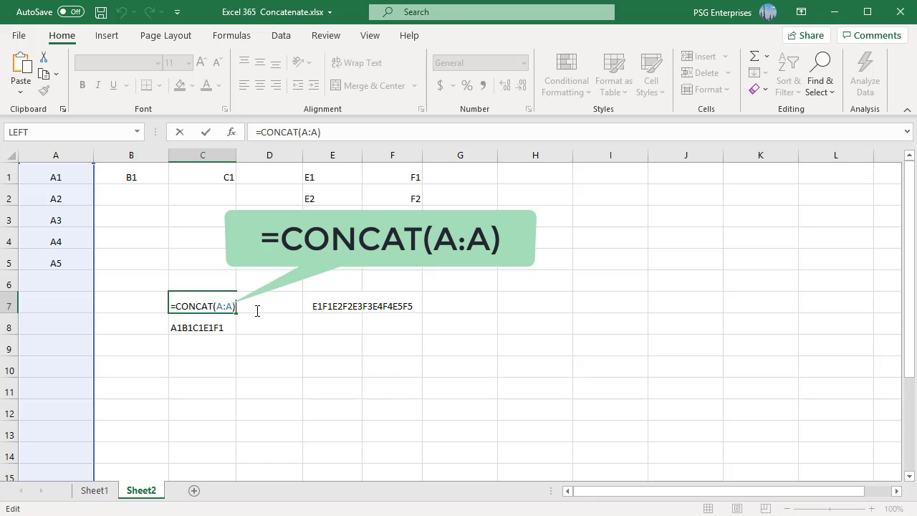
key(ctrl+Return)
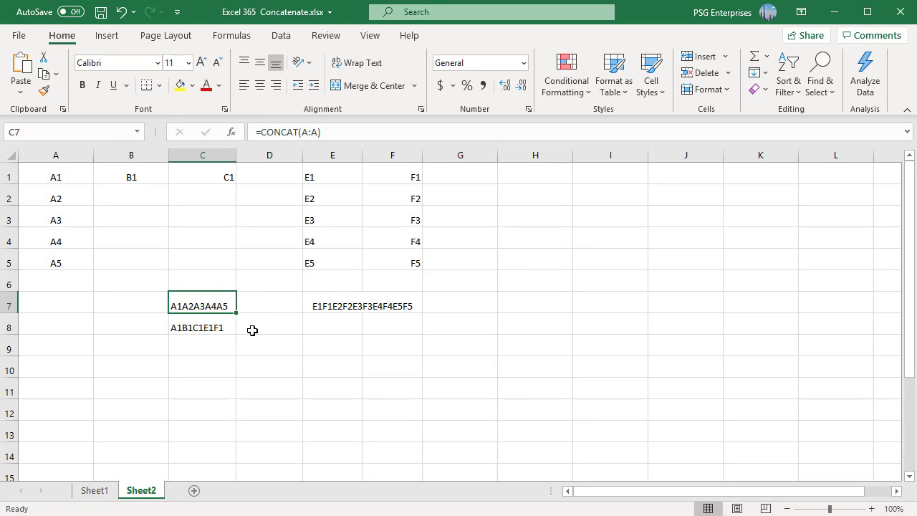
click(222, 328)
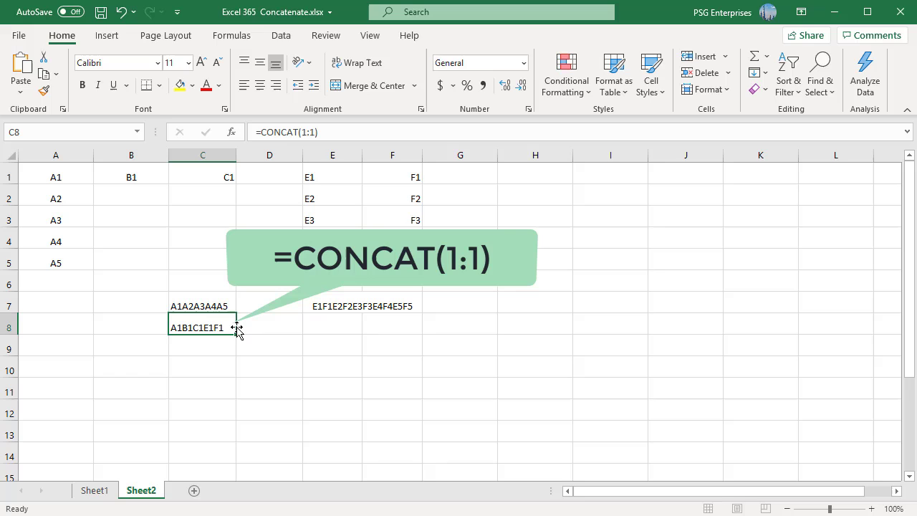
double_click(232, 328)
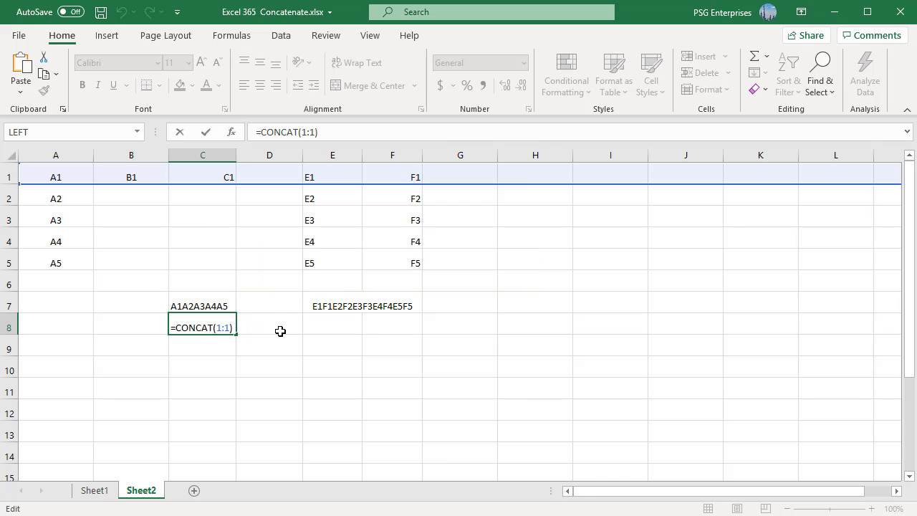
key(ctrl+Return)
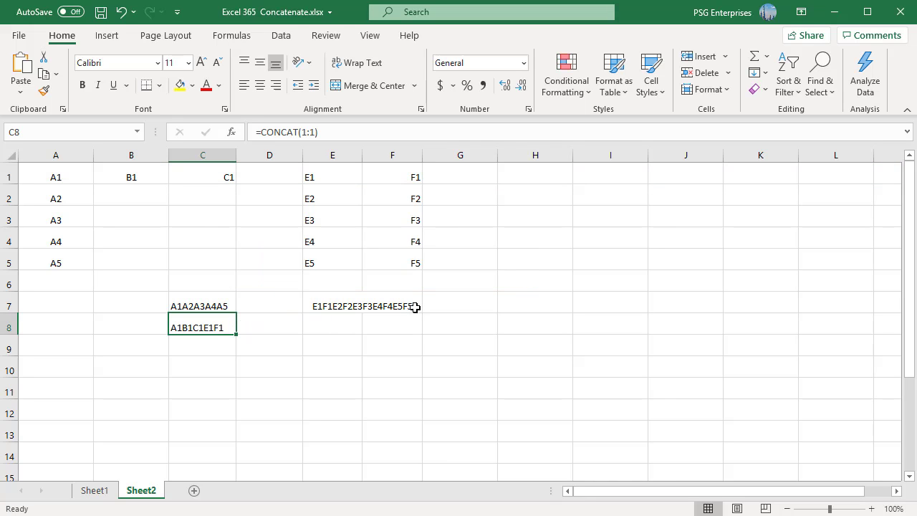
double_click(417, 307)
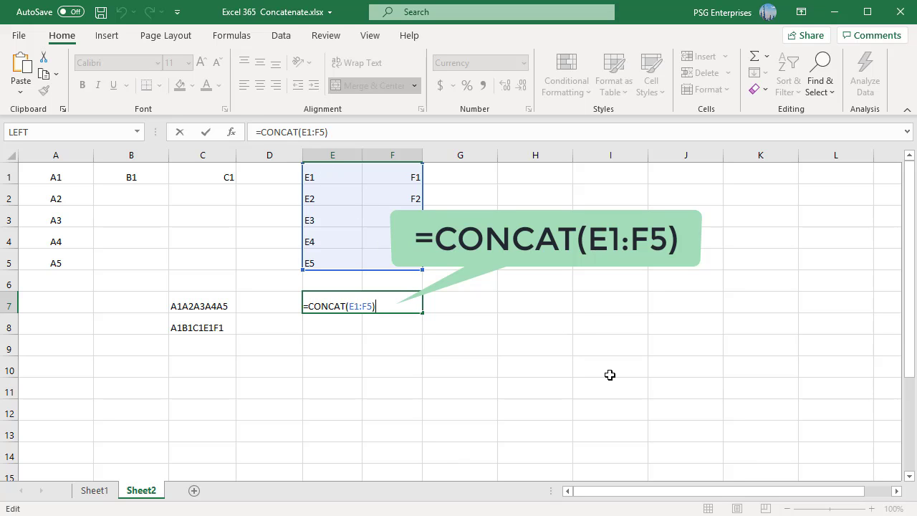
key(Escape)
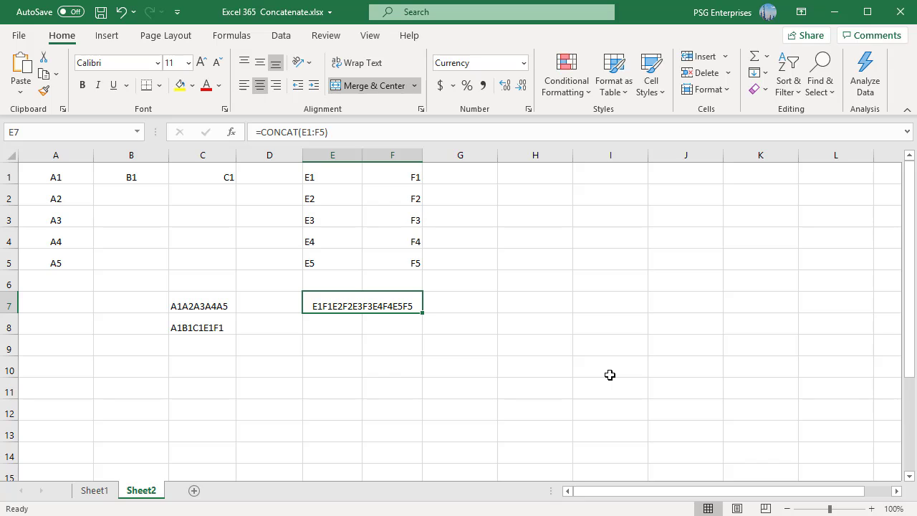